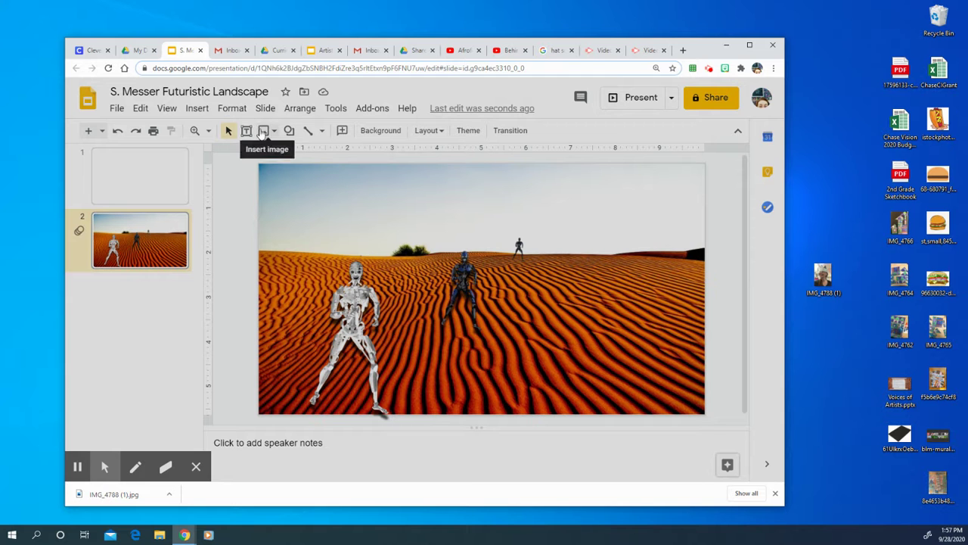
# Search the web for 'transparent planet' images from Insert image.
pyautogui.click(263, 131)
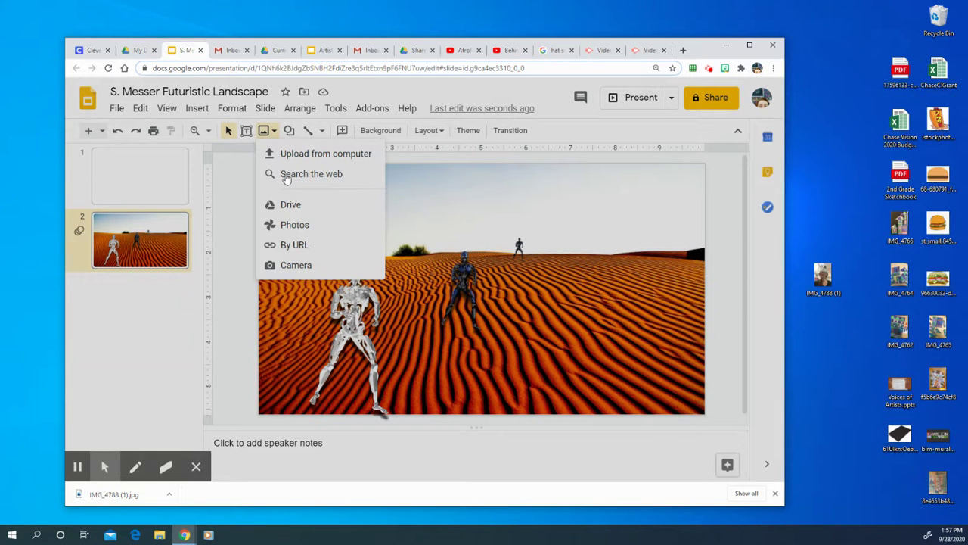
pyautogui.click(329, 184)
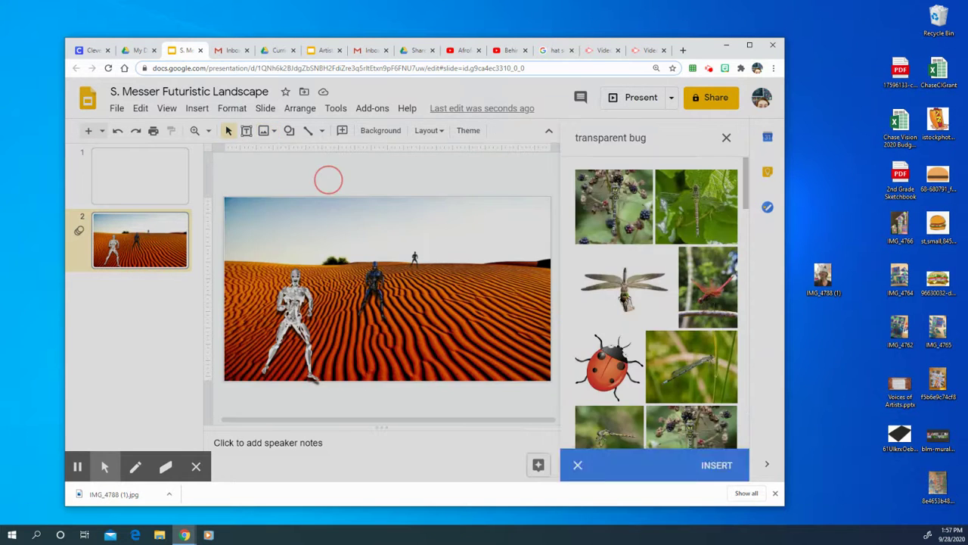
pyautogui.doubleClick(639, 139)
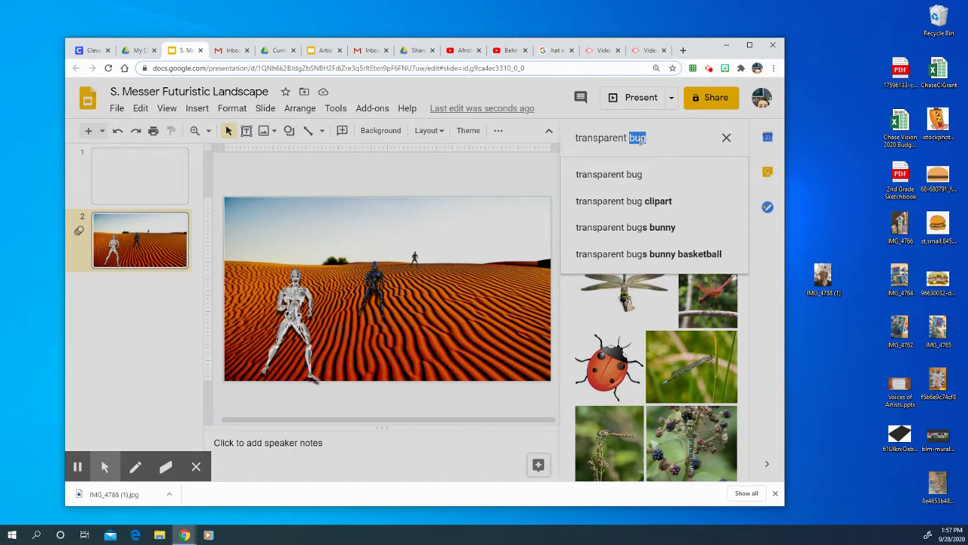
pyautogui.write('moon')
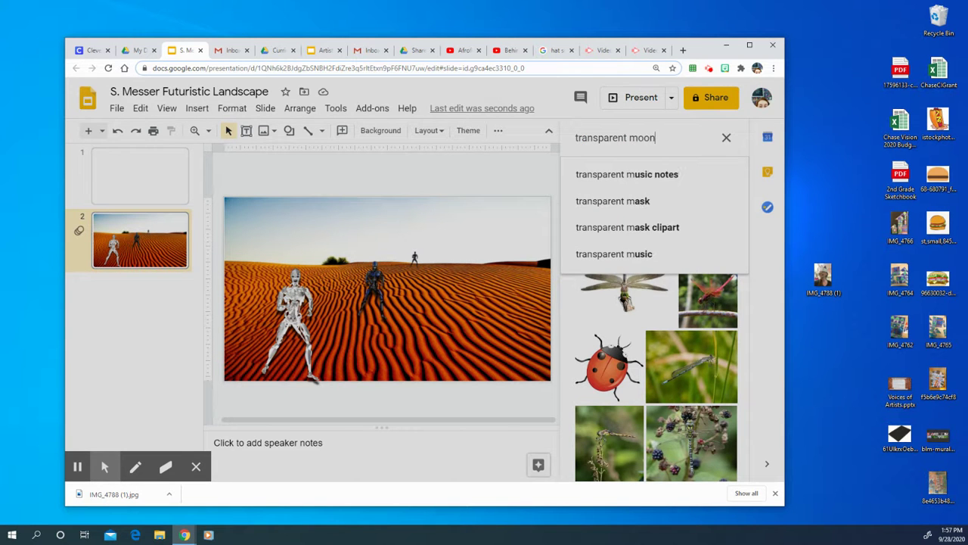
pyautogui.press('BackSpace')
pyautogui.press('BackSpace')
pyautogui.press('BackSpace')
pyautogui.press('BackSpace')
pyautogui.write('plnae')
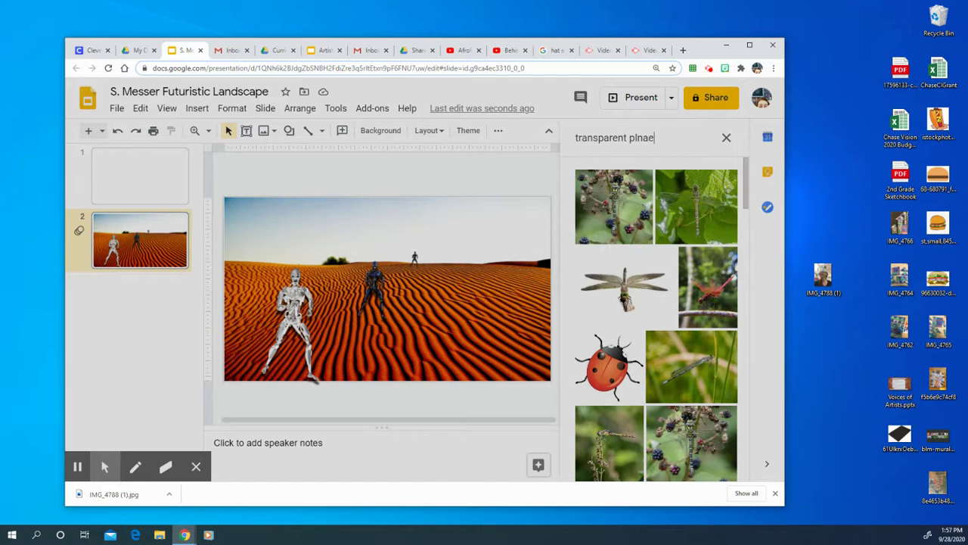
pyautogui.press('BackSpace')
pyautogui.press('BackSpace')
pyautogui.press('BackSpace')
pyautogui.write('anet')
pyautogui.press('Return')
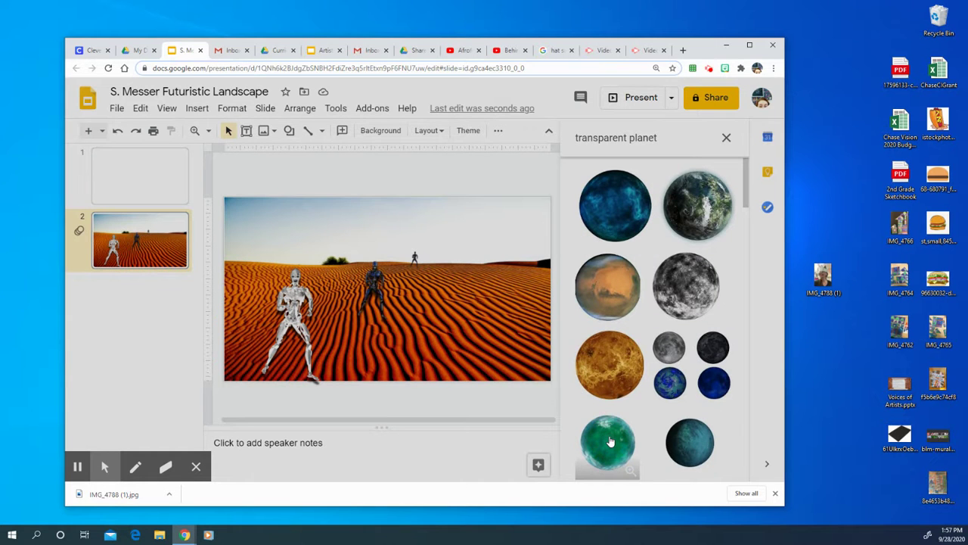
# Insert the green marble planet, shrink it, and place it in the top-right sky.
pyautogui.click(610, 436)
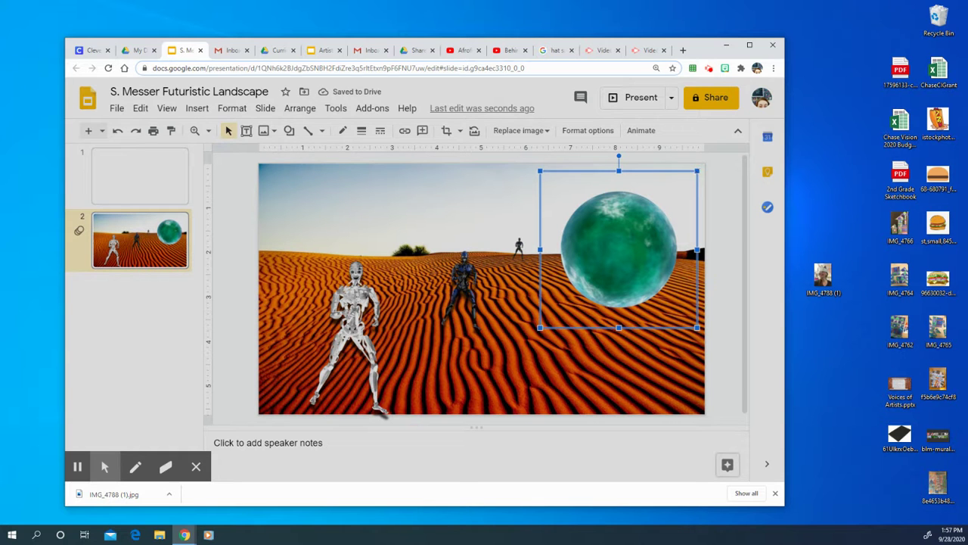
pyautogui.click(695, 172)
pyautogui.click(613, 275)
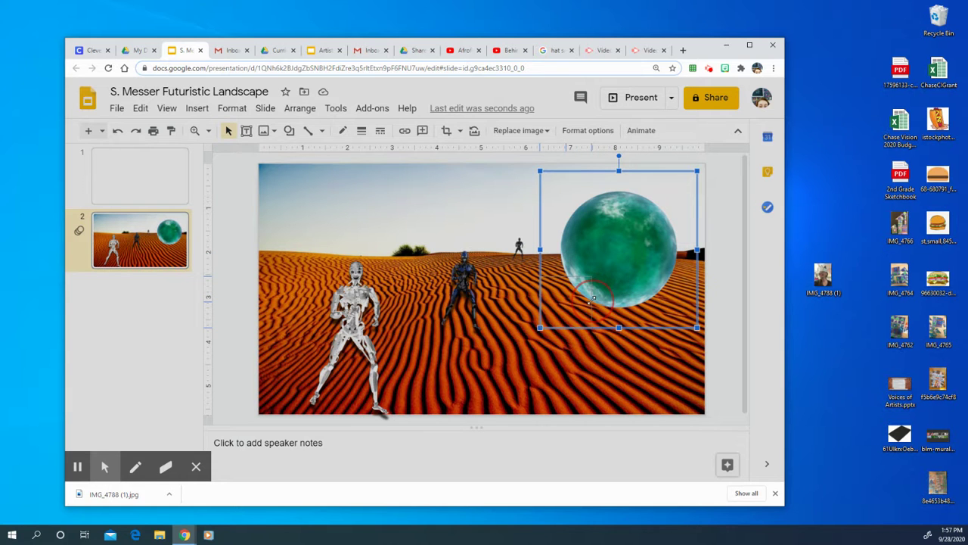
pyautogui.hotkey('ctrl', 'z')
pyautogui.moveTo(566, 296); pyautogui.dragTo(627, 190)
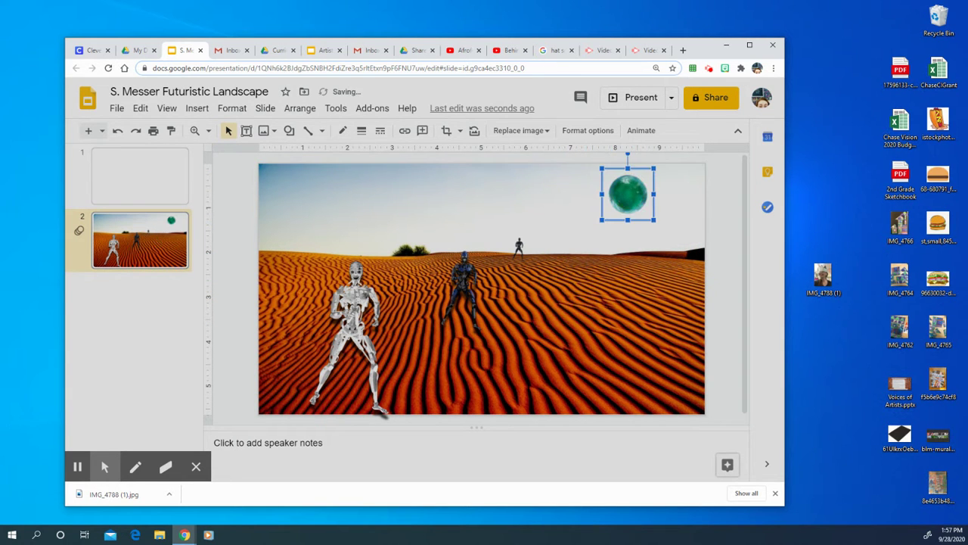
pyautogui.click(610, 274)
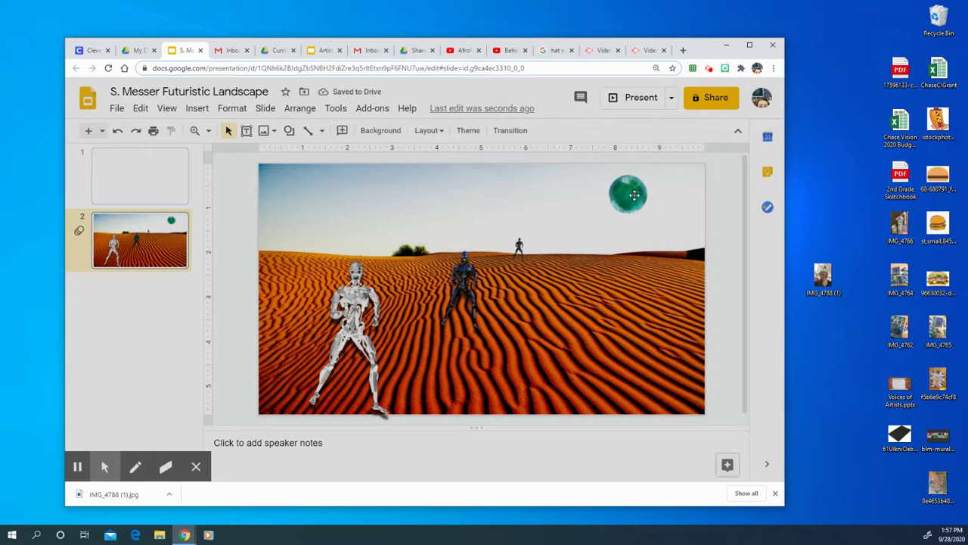
pyautogui.click(634, 195)
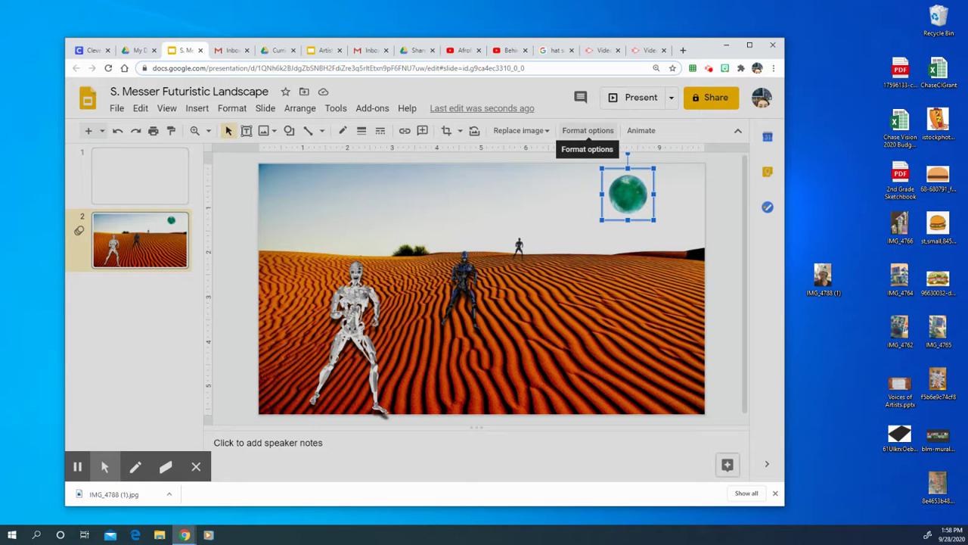
# In Format options Adjustments, lower the planet's brightness slightly and set transparency to 40%.
pyautogui.click(578, 143)
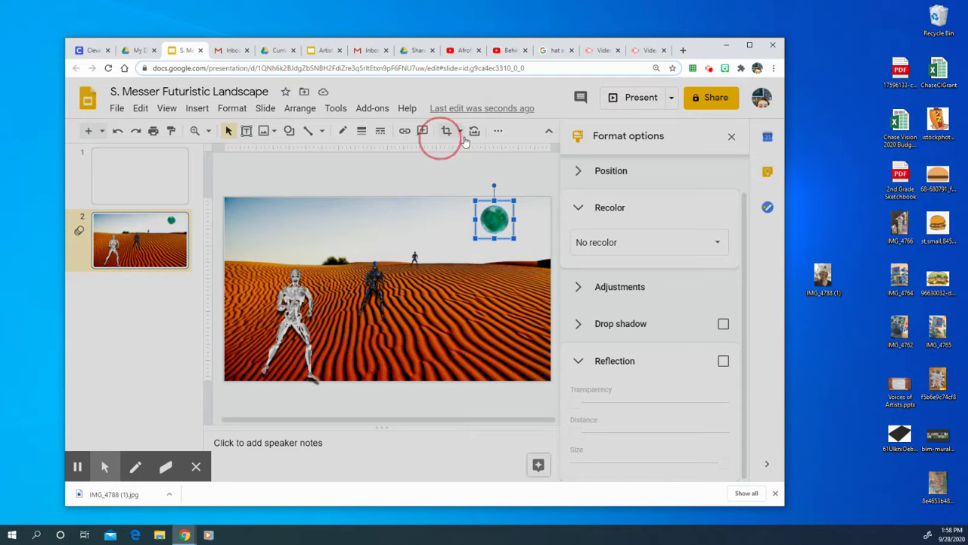
pyautogui.click(571, 208)
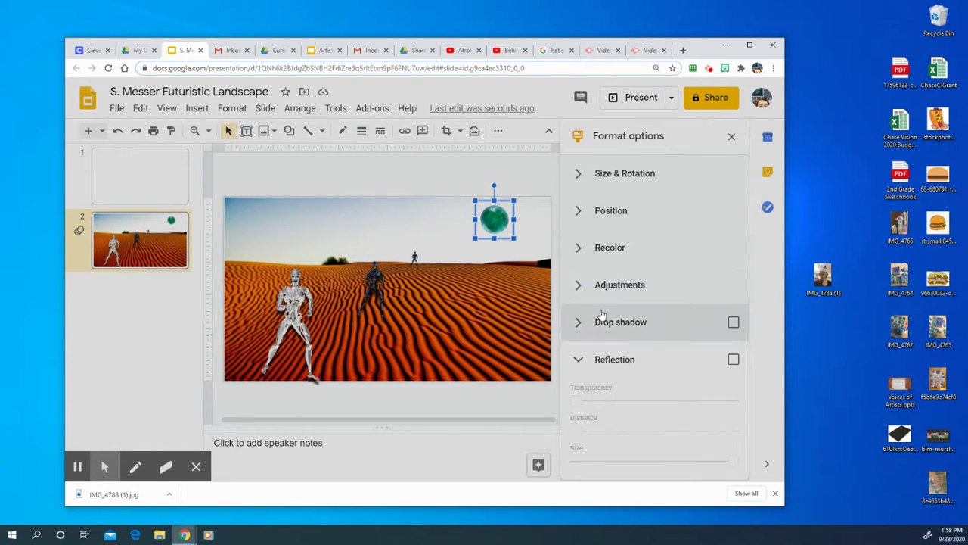
pyautogui.click(577, 292)
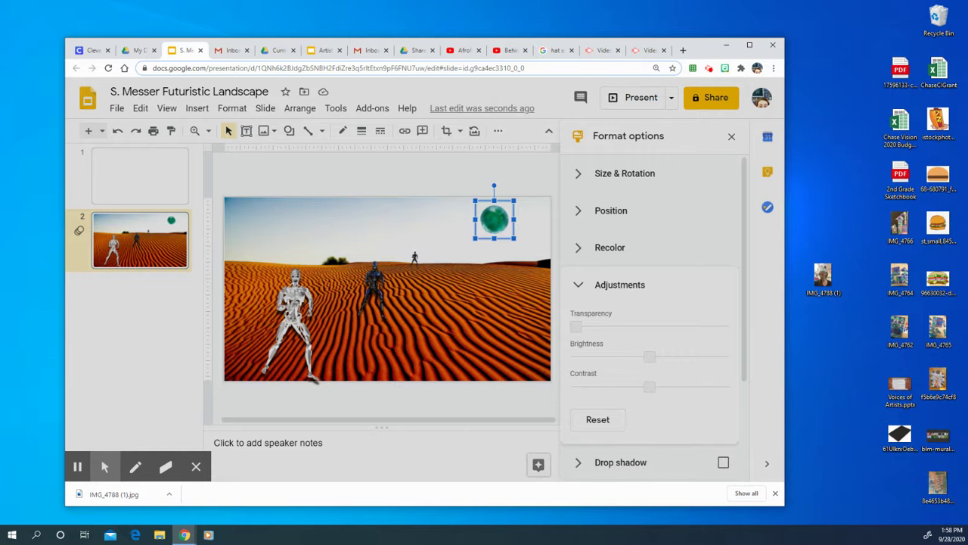
pyautogui.click(650, 357)
pyautogui.moveTo(629, 361)
pyautogui.mouseDown()
pyautogui.moveTo(604, 361)
pyautogui.moveTo(693, 353)
pyautogui.moveTo(637, 358)
pyautogui.mouseUp()
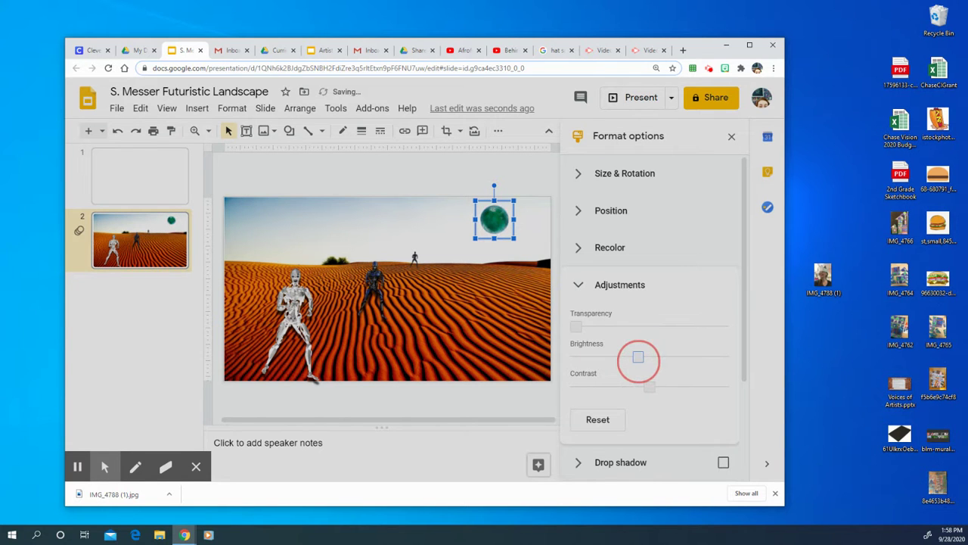
pyautogui.moveTo(577, 326); pyautogui.dragTo(620, 326)
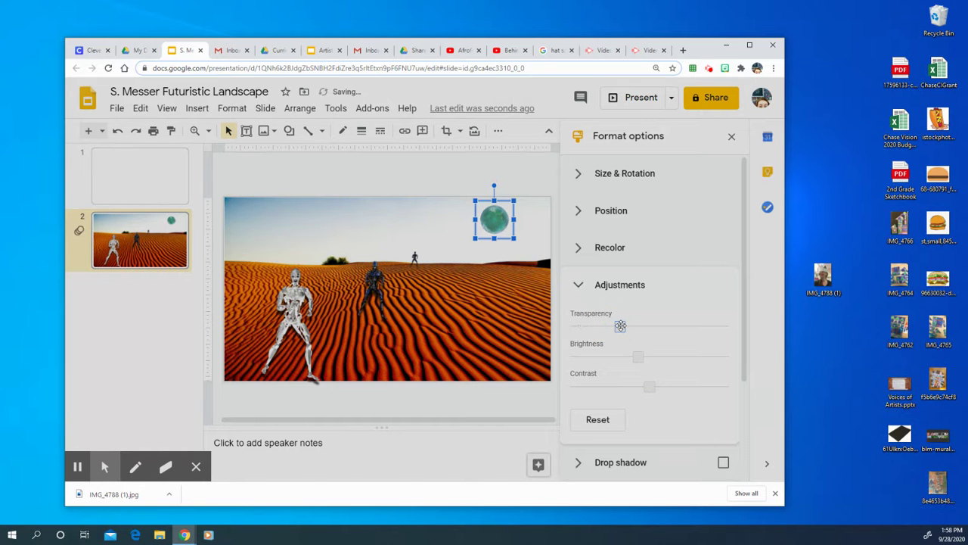
pyautogui.click(636, 326)
pyautogui.scroll(-2, 666, 390)
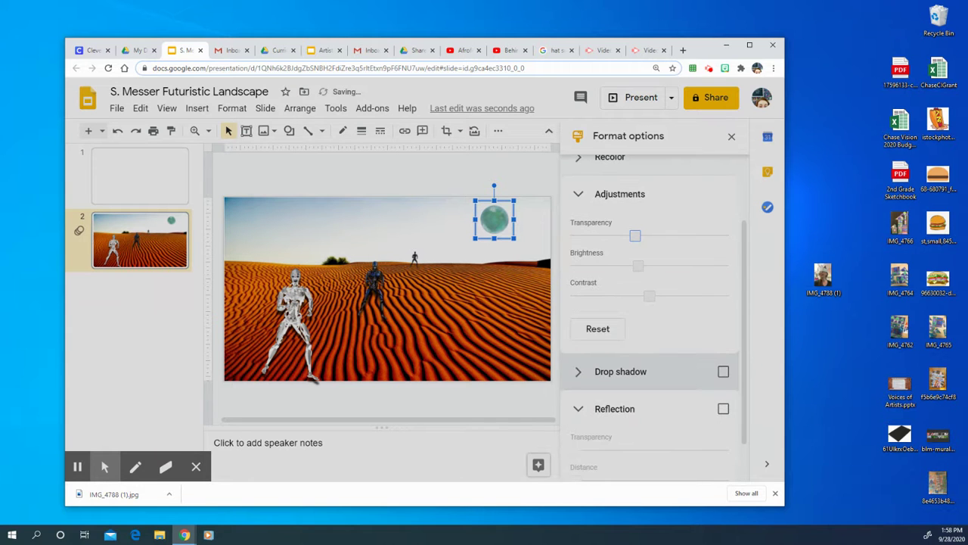
# Turn on a planet reflection with minimum distance, 44% size, and high transparency.
pyautogui.click(577, 409)
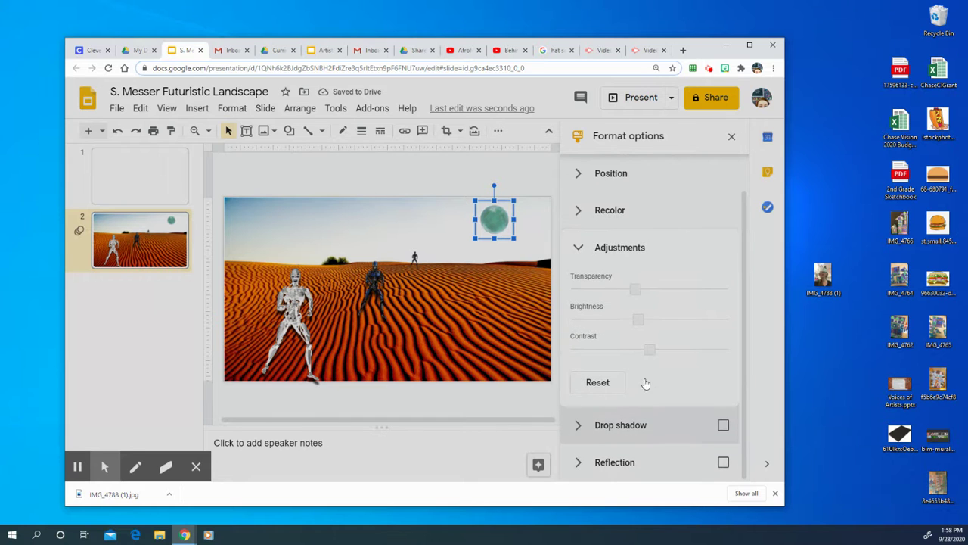
pyautogui.click(627, 460)
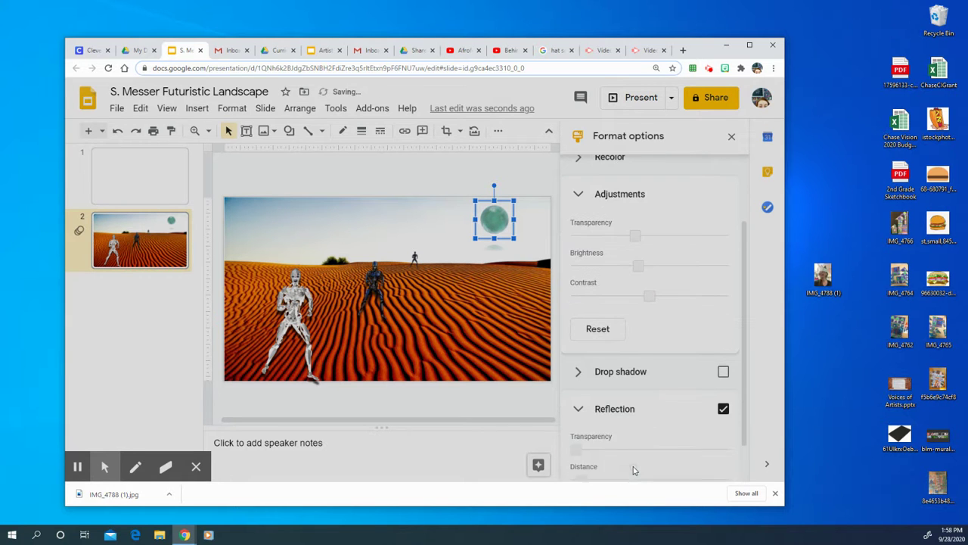
pyautogui.scroll(-1, 665, 397)
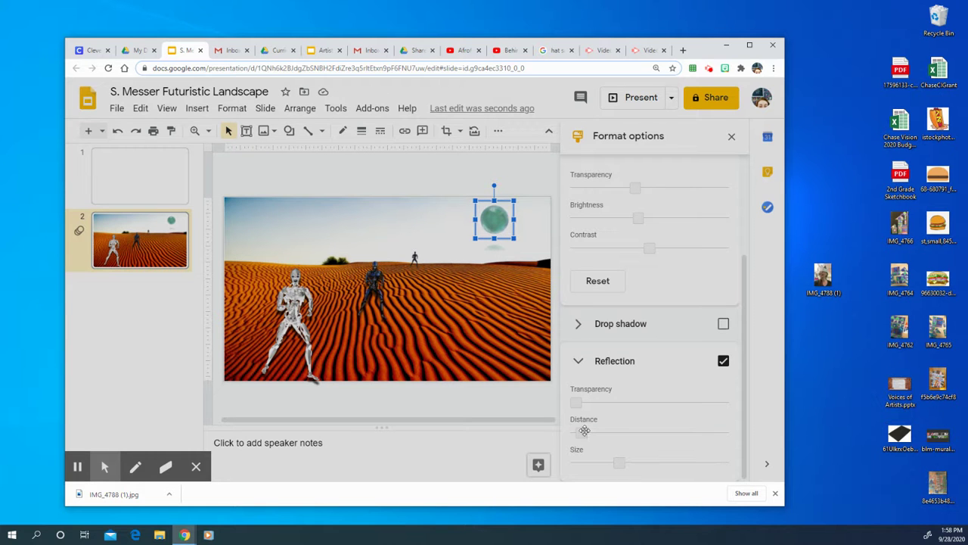
pyautogui.moveTo(604, 431); pyautogui.dragTo(607, 432)
pyautogui.click(577, 432)
pyautogui.moveTo(619, 462); pyautogui.dragTo(679, 462)
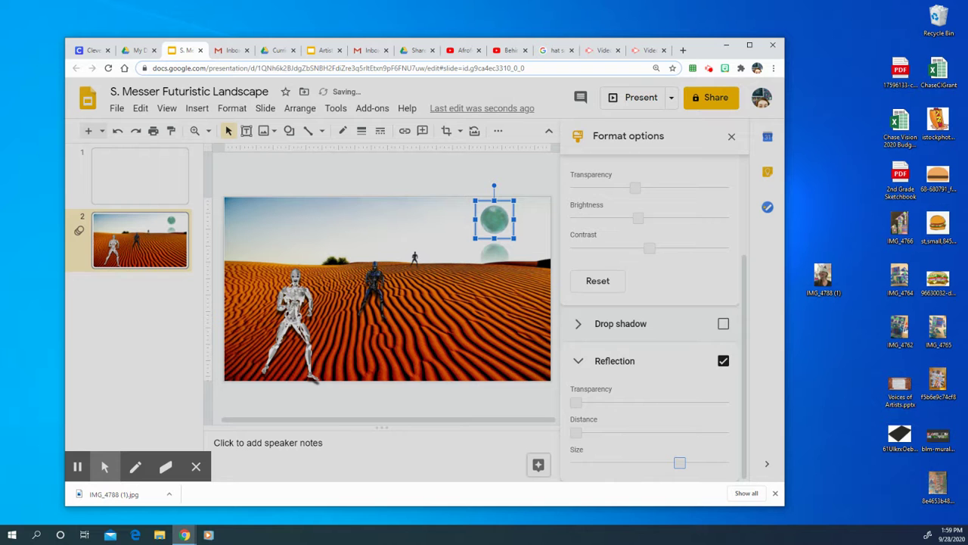
pyautogui.click(614, 406)
pyautogui.click(603, 403)
pyautogui.click(639, 399)
pyautogui.moveTo(653, 398); pyautogui.dragTo(658, 402)
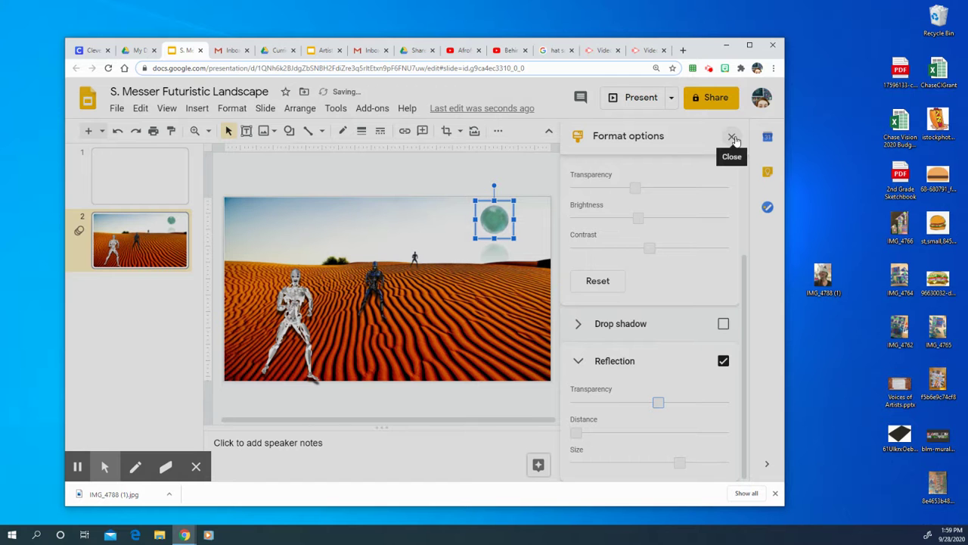
# Close the Format options panel and deselect the planet.
pyautogui.click(732, 138)
pyautogui.click(476, 214)
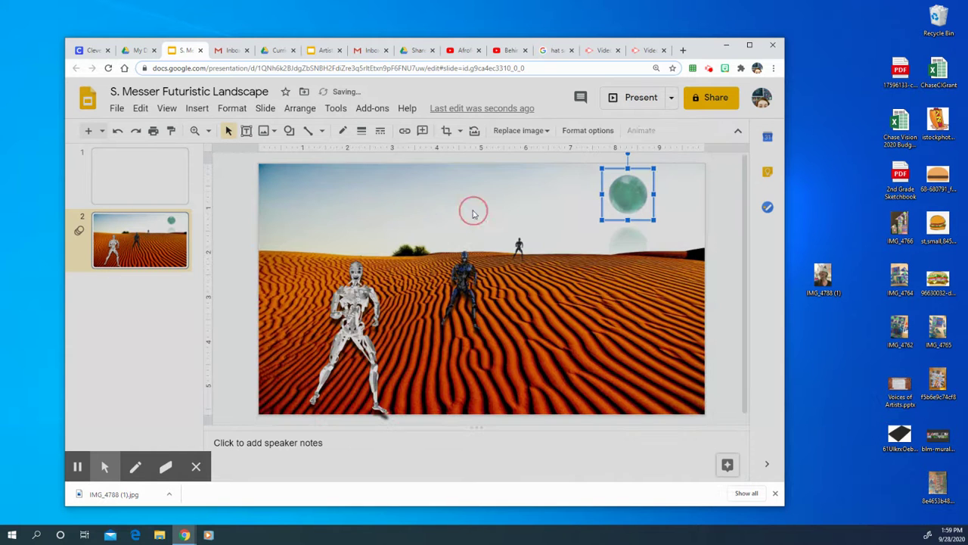
pyautogui.click(430, 213)
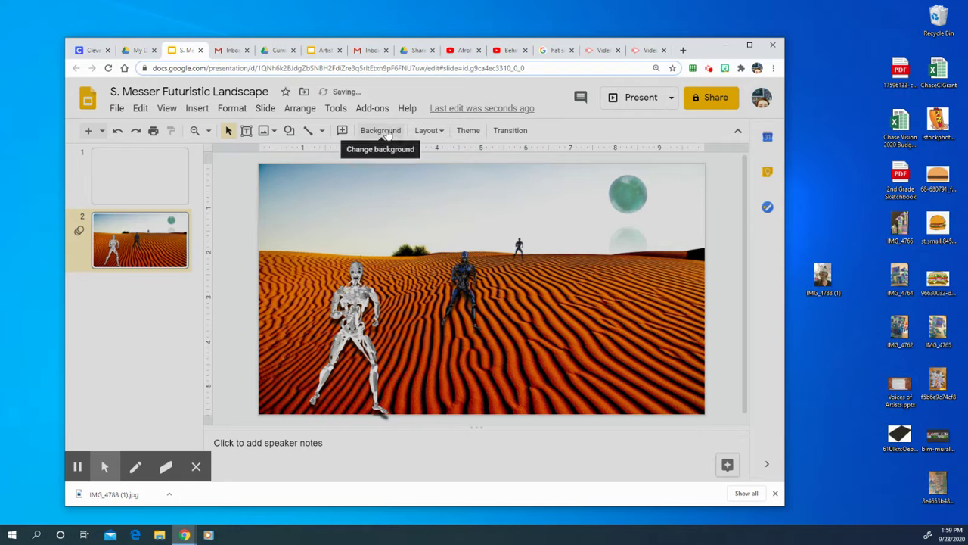
# Search the web for 'transparent pegasus' and insert the blue pegasus image.
pyautogui.click(264, 130)
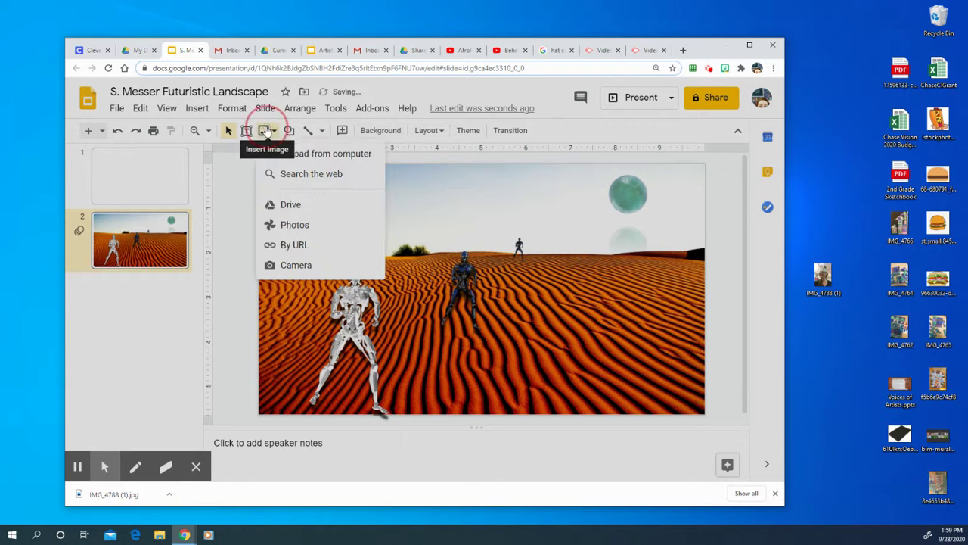
pyautogui.click(299, 180)
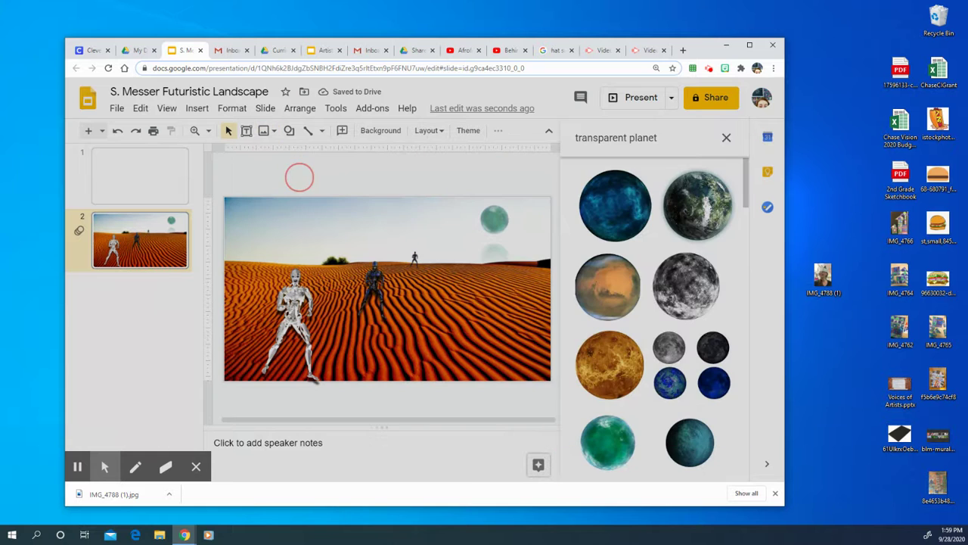
pyautogui.doubleClick(653, 136)
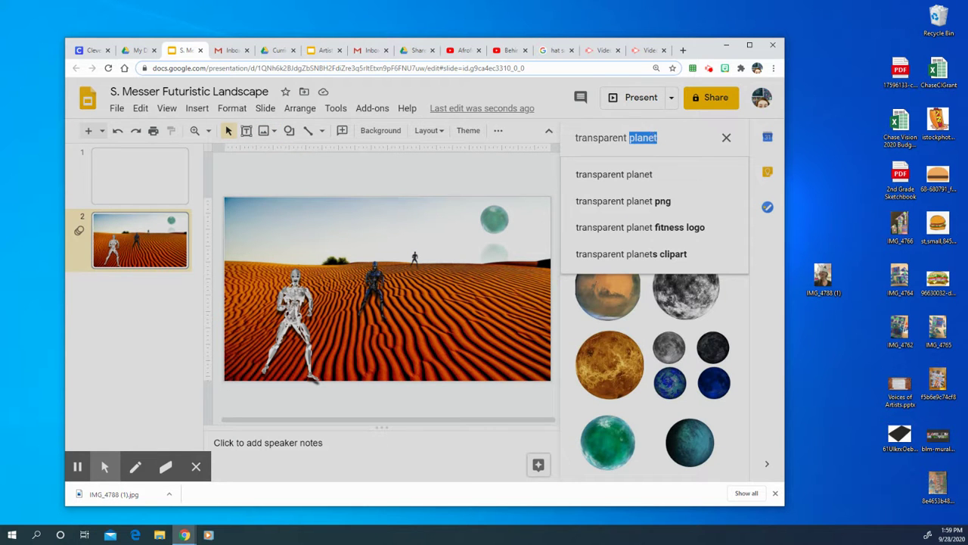
pyautogui.write('pegasus')
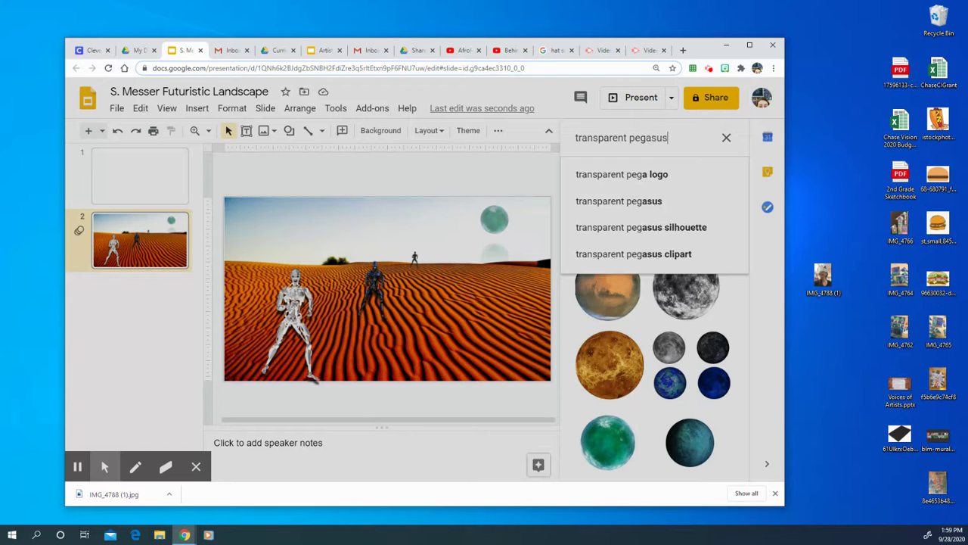
pyautogui.press('Return')
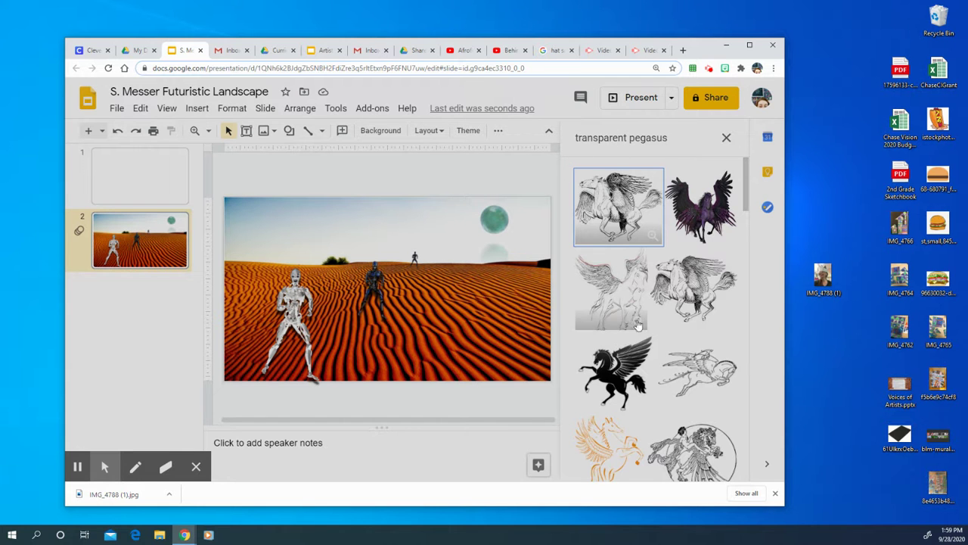
pyautogui.scroll(-8, 642, 332)
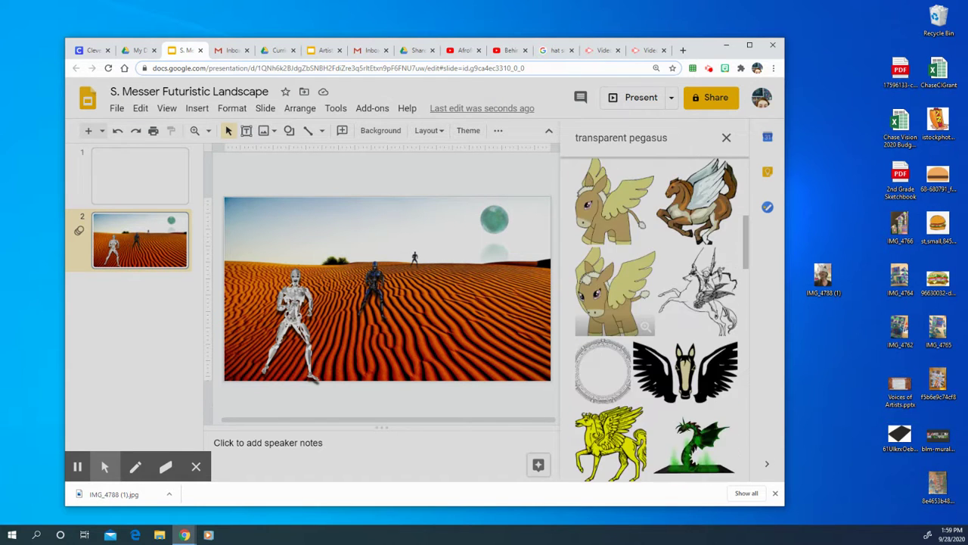
pyautogui.scroll(-3, 643, 350)
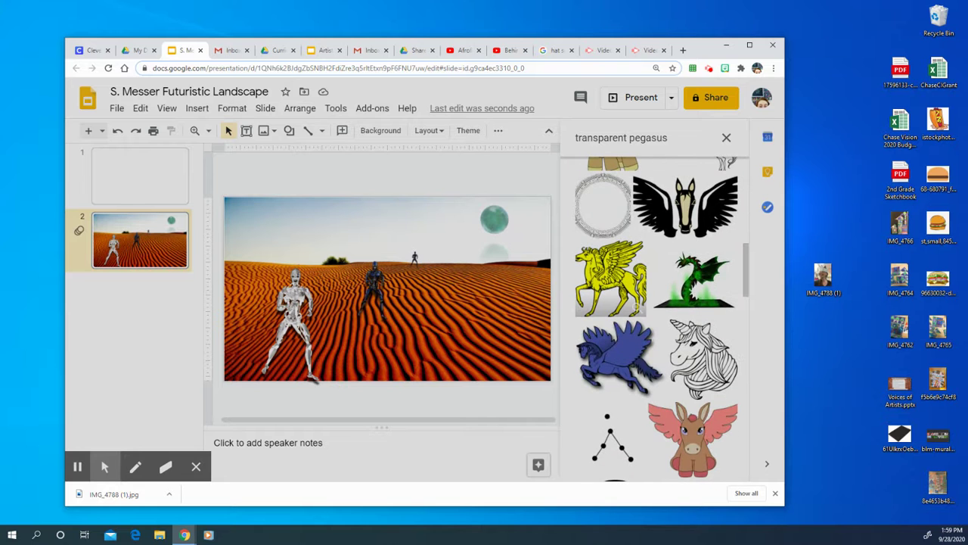
pyautogui.click(593, 363)
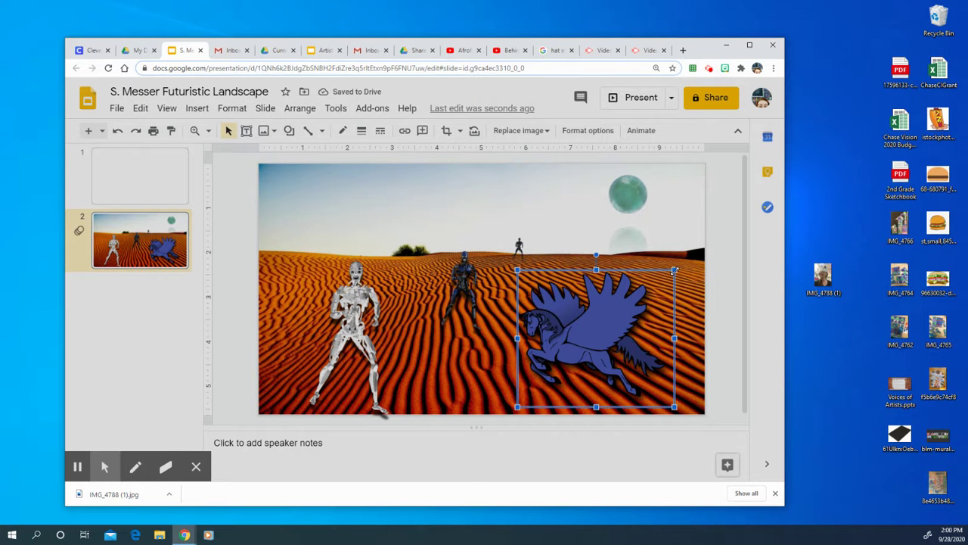
# Shrink the pegasus, widen it slightly, and tilt it to about 326 degrees in the upper-left sky.
pyautogui.moveTo(674, 269); pyautogui.dragTo(338, 199)
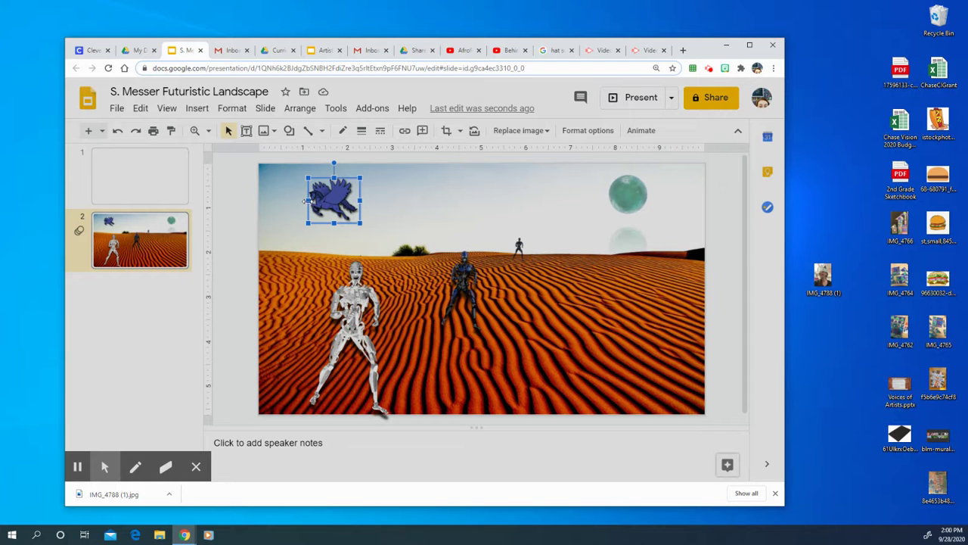
pyautogui.moveTo(306, 201); pyautogui.dragTo(406, 200)
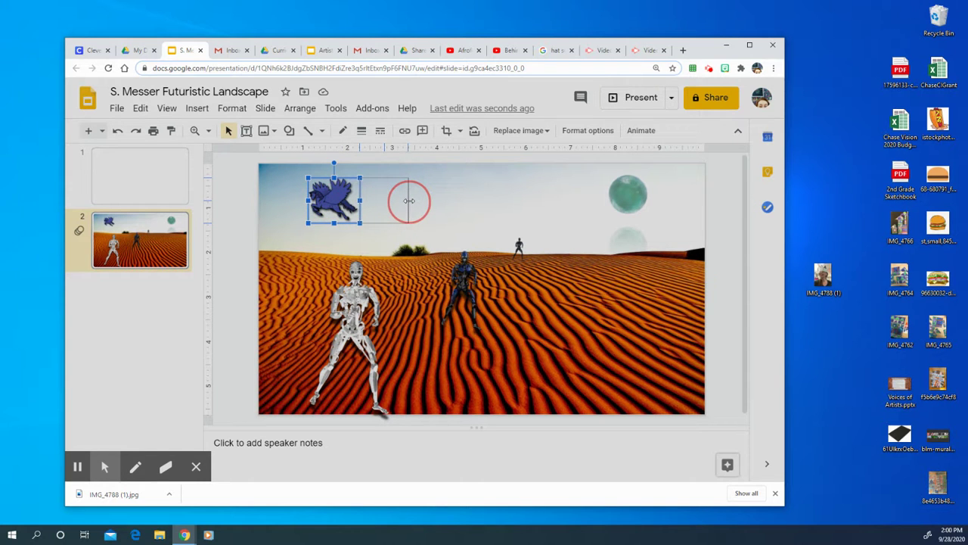
pyautogui.moveTo(409, 200); pyautogui.dragTo(411, 201)
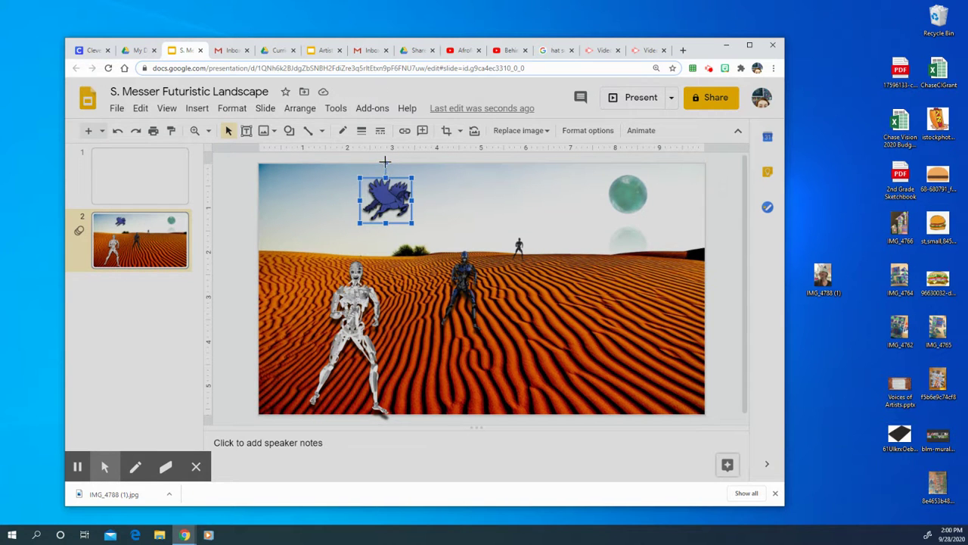
pyautogui.moveTo(386, 162); pyautogui.dragTo(308, 216)
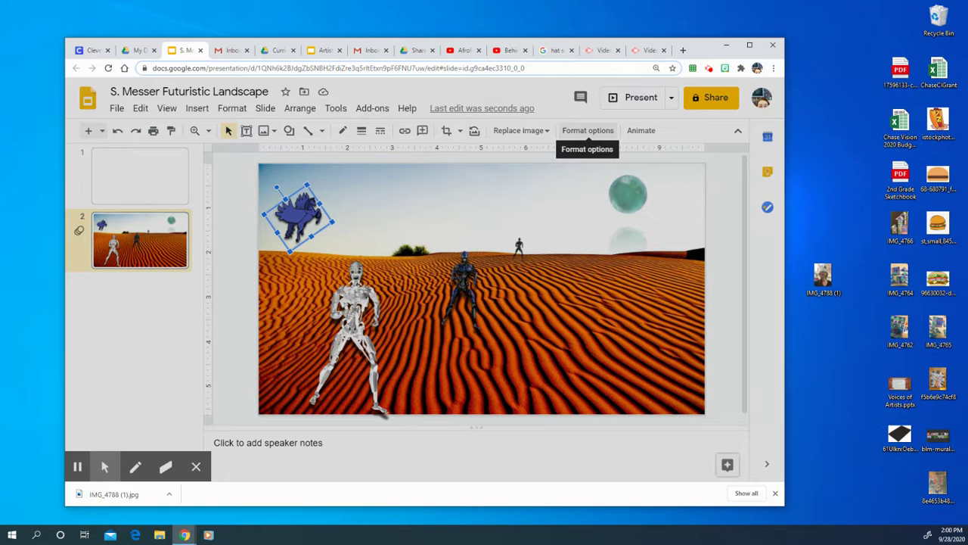
# Lower the pegasus's brightness slightly and reduce its contrast to about -30%.
pyautogui.click(586, 131)
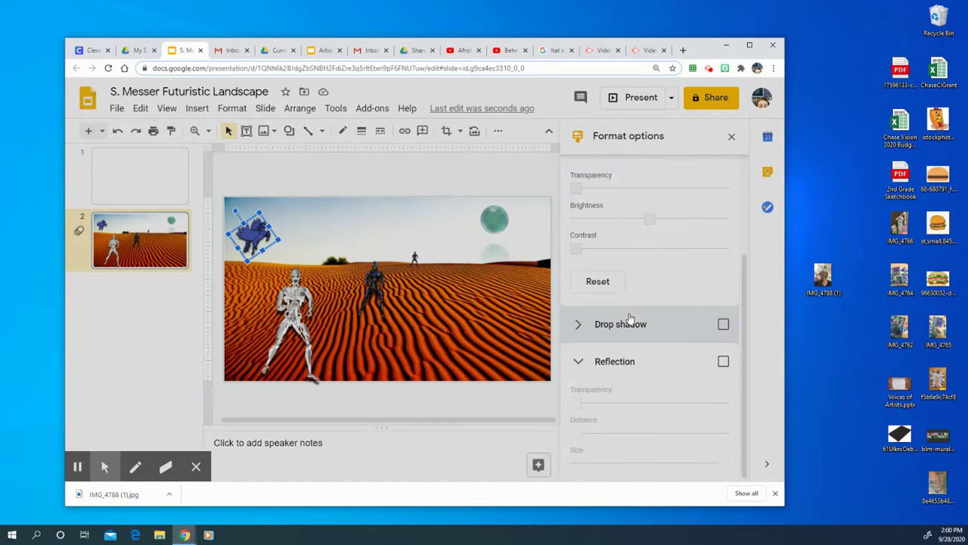
pyautogui.click(618, 224)
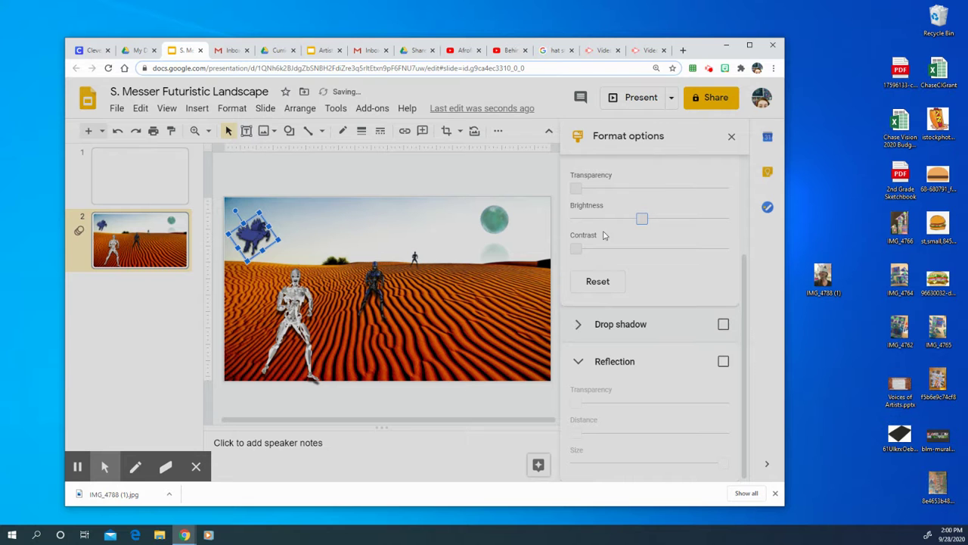
pyautogui.click(623, 248)
pyautogui.click(615, 251)
pyautogui.click(572, 245)
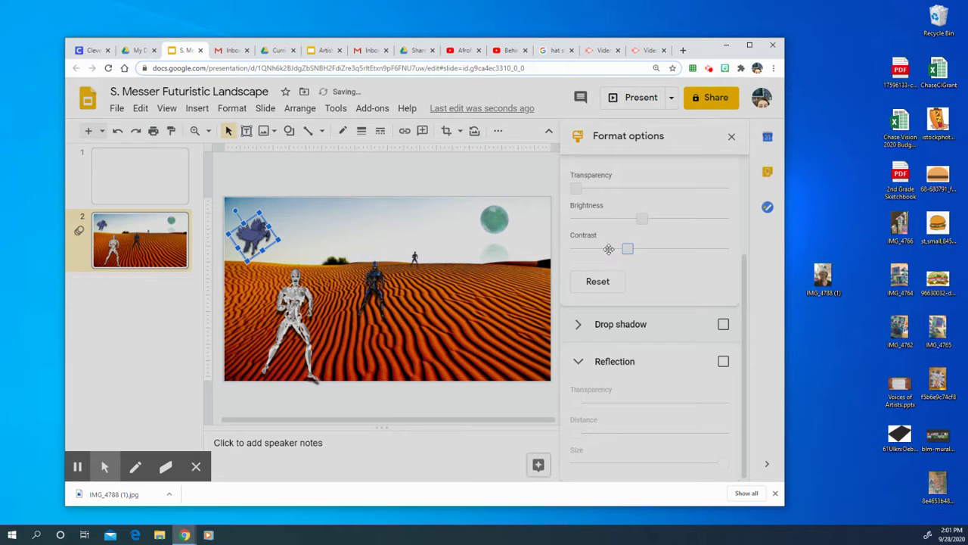
pyautogui.click(600, 249)
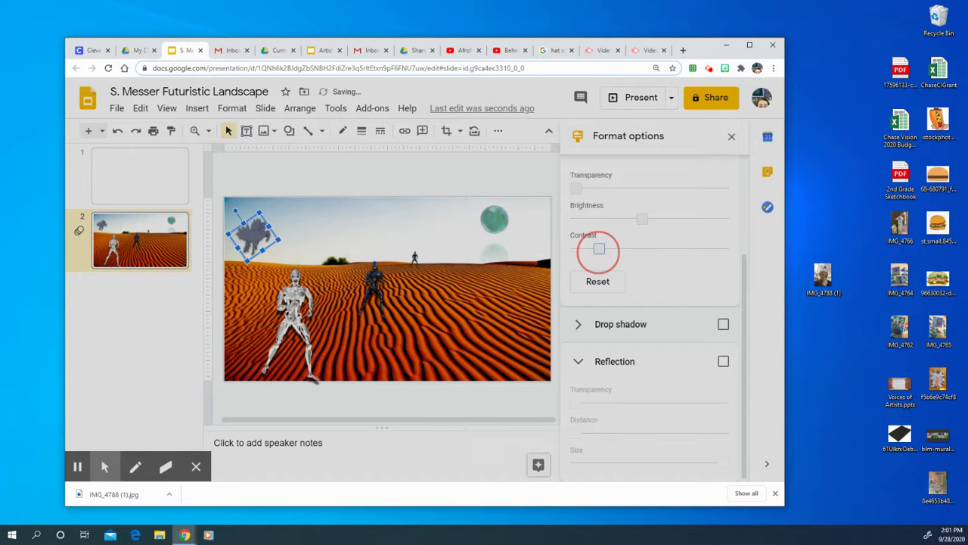
pyautogui.moveTo(599, 249); pyautogui.dragTo(618, 252)
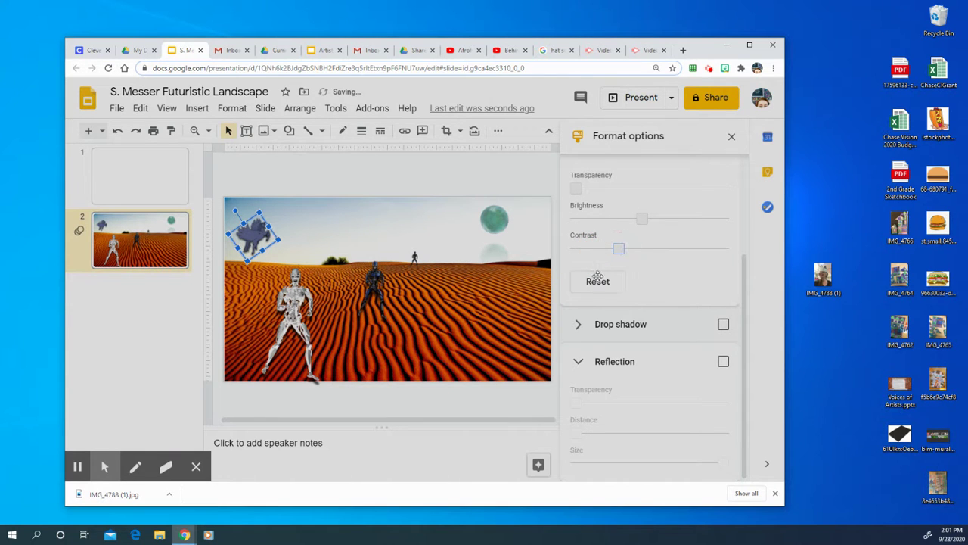
pyautogui.scroll(2, 590, 212)
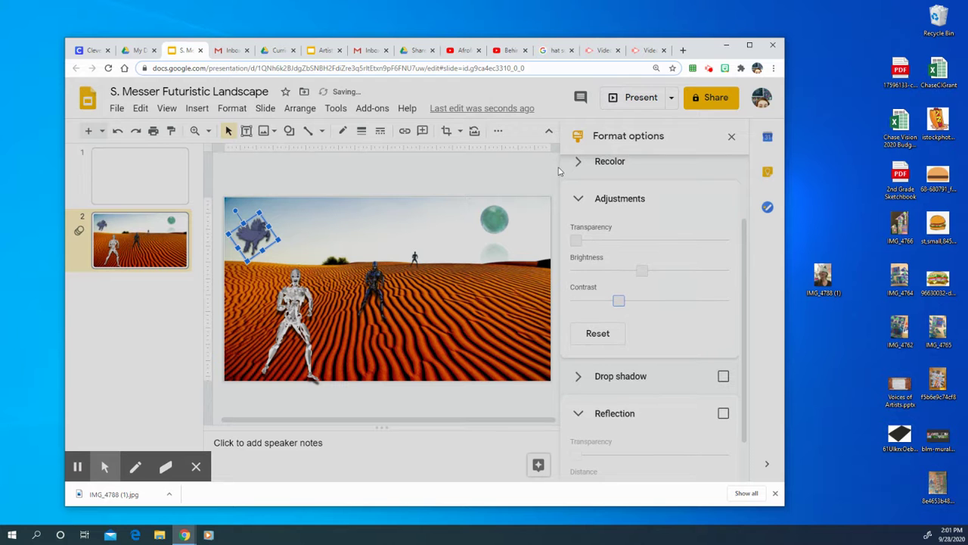
# Apply the Negative recolor to the pegasus, then deselect it.
pyautogui.click(576, 196)
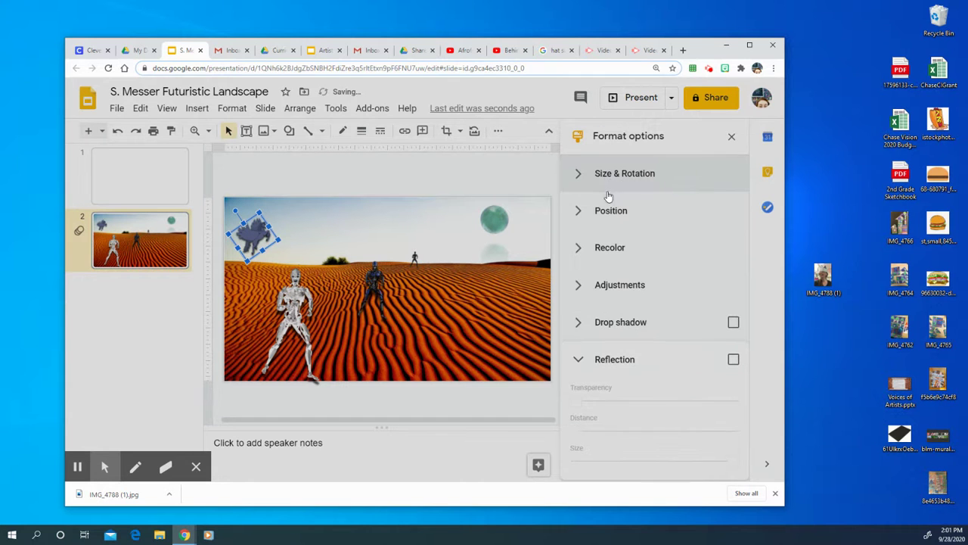
pyautogui.click(614, 254)
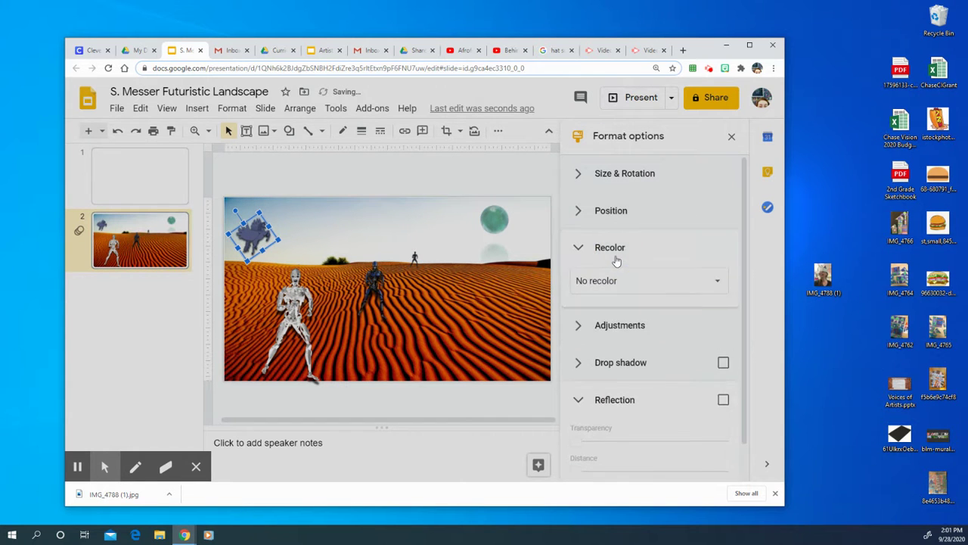
pyautogui.click(623, 282)
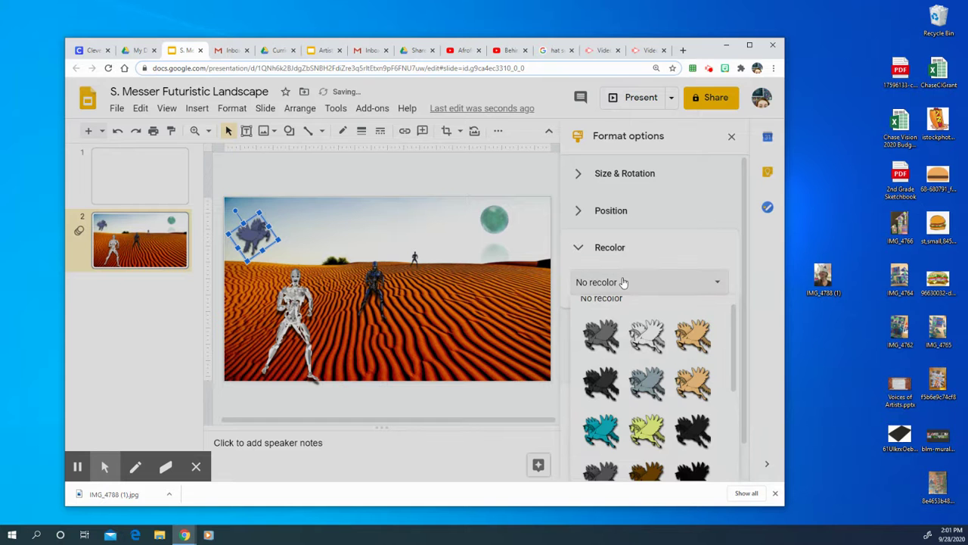
pyautogui.scroll(-1, 623, 282)
pyautogui.scroll(-3, 668, 428)
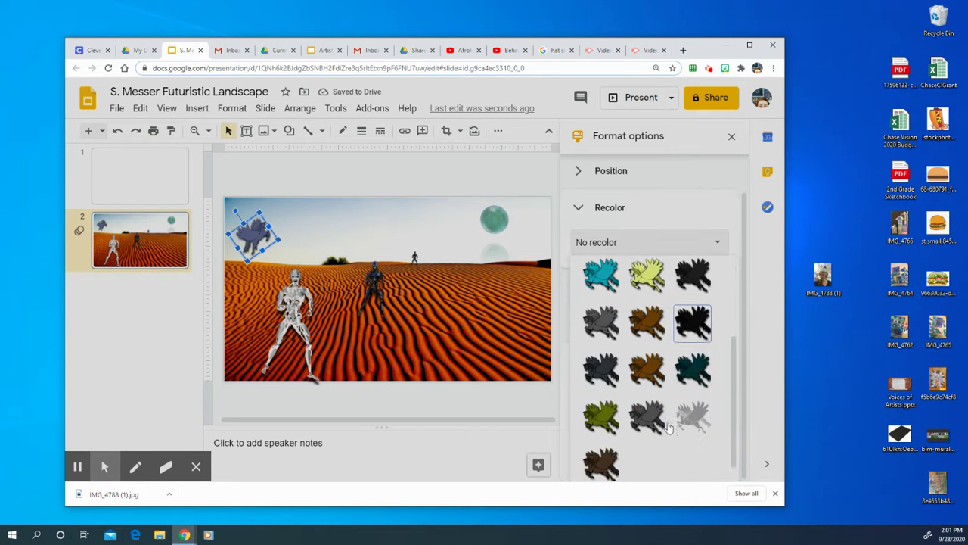
pyautogui.scroll(-1, 668, 429)
pyautogui.click(688, 400)
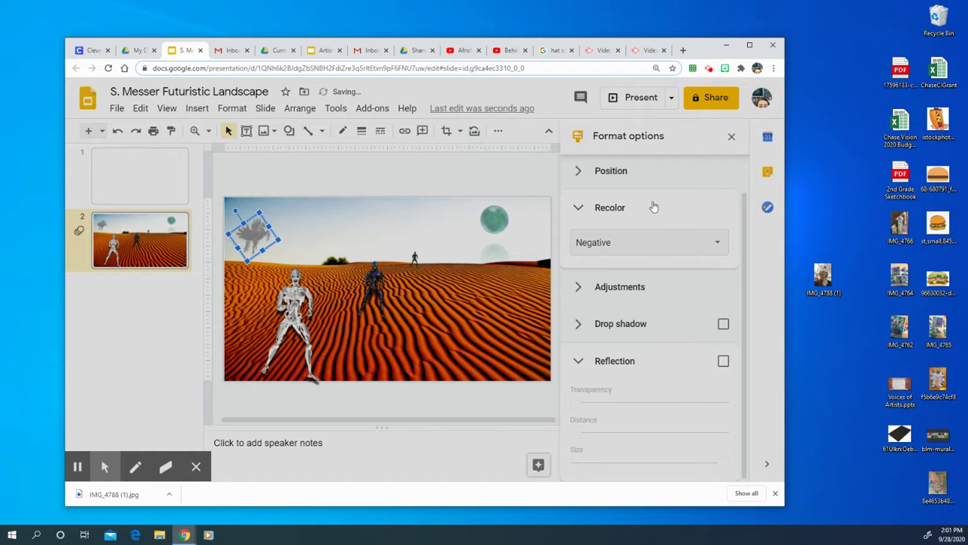
pyautogui.click(606, 254)
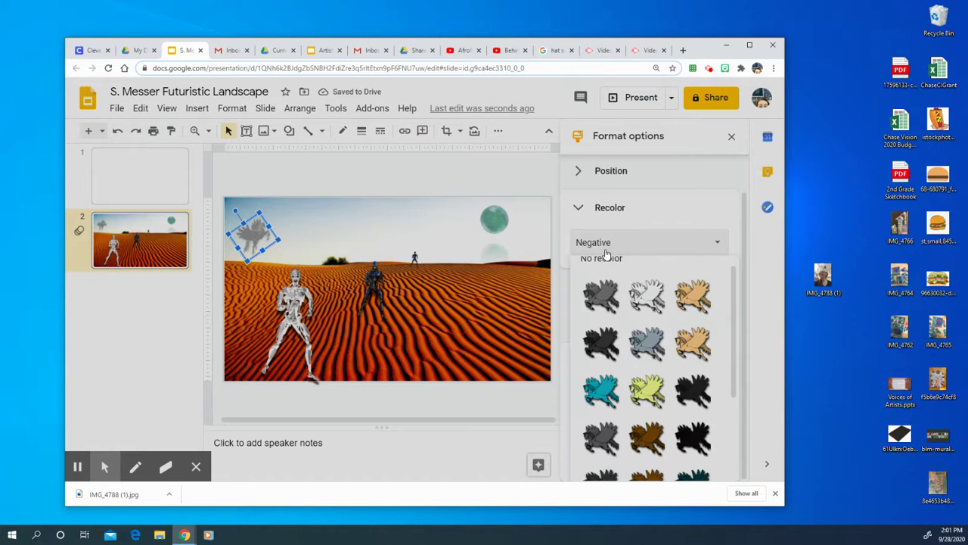
pyautogui.press('Escape')
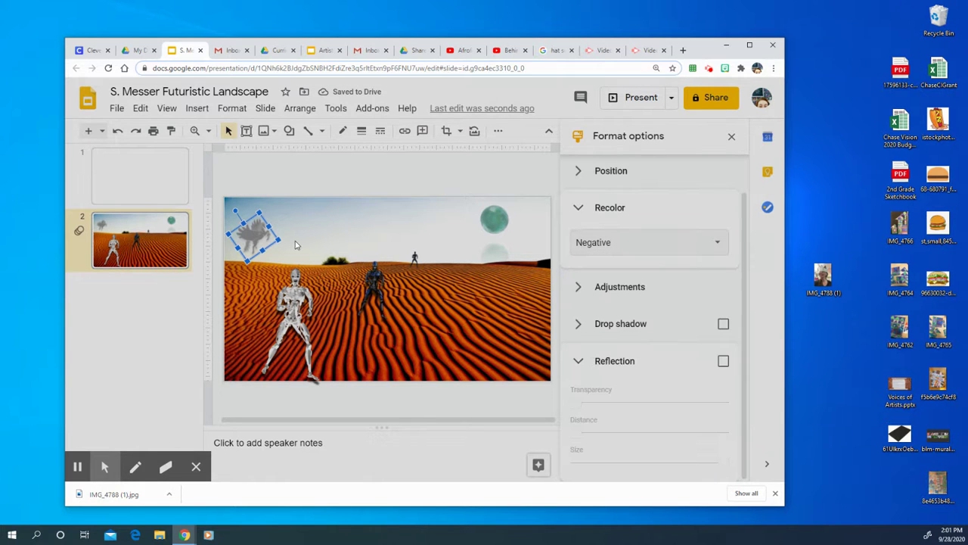
pyautogui.click(497, 228)
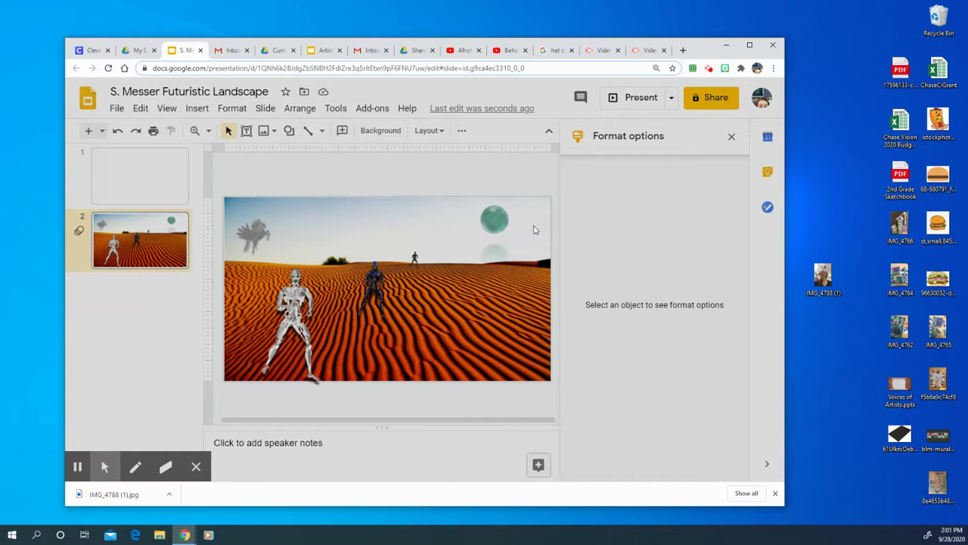
# Search the web for 'transparent desert plant' and insert the agave image.
pyautogui.click(632, 137)
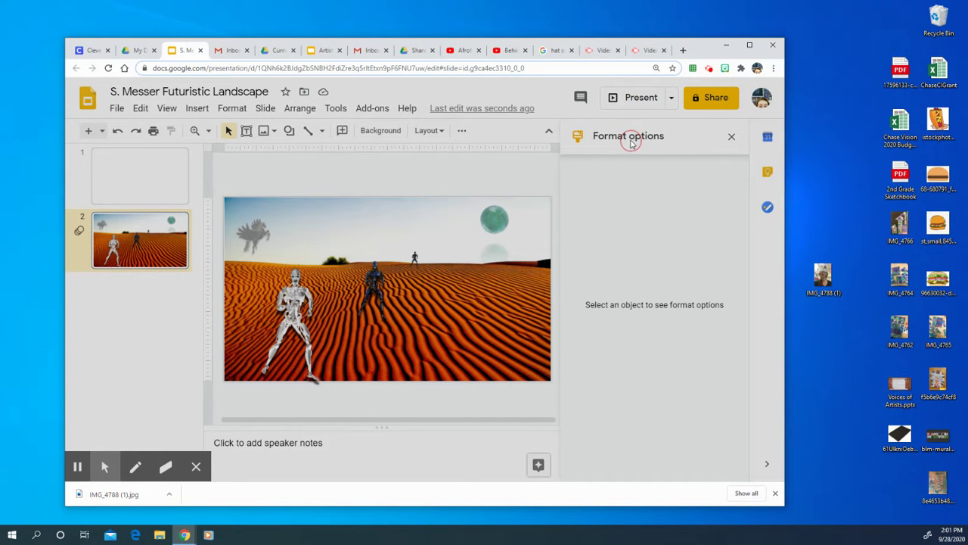
pyautogui.click(731, 136)
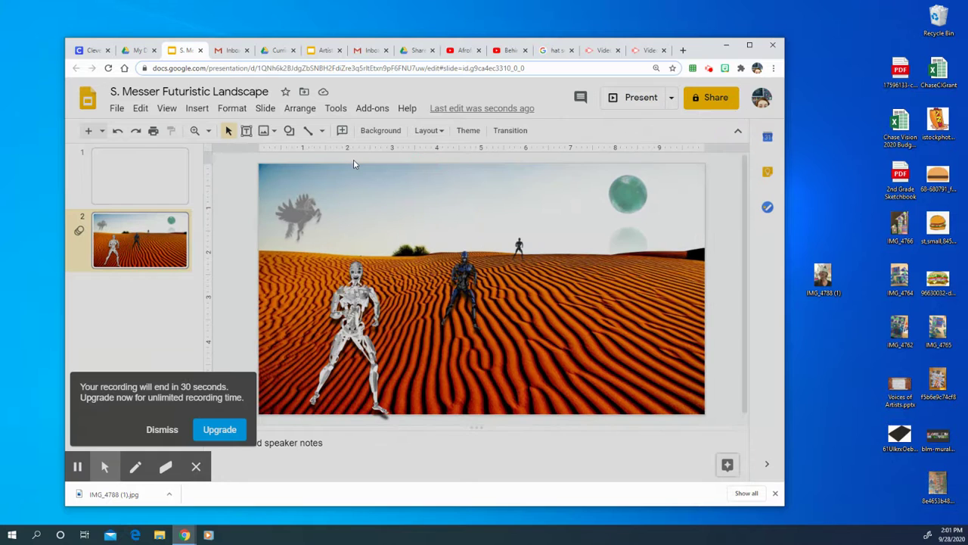
pyautogui.click(262, 131)
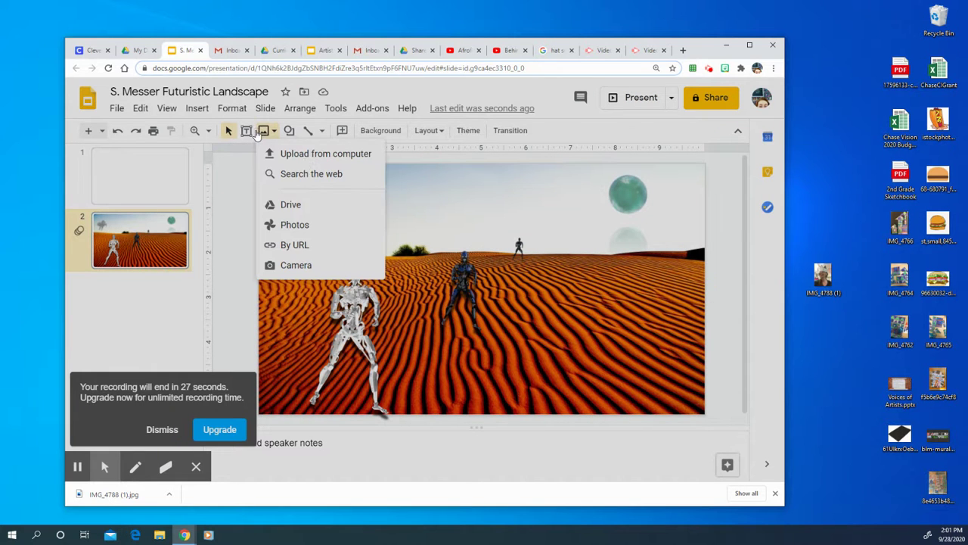
pyautogui.click(311, 176)
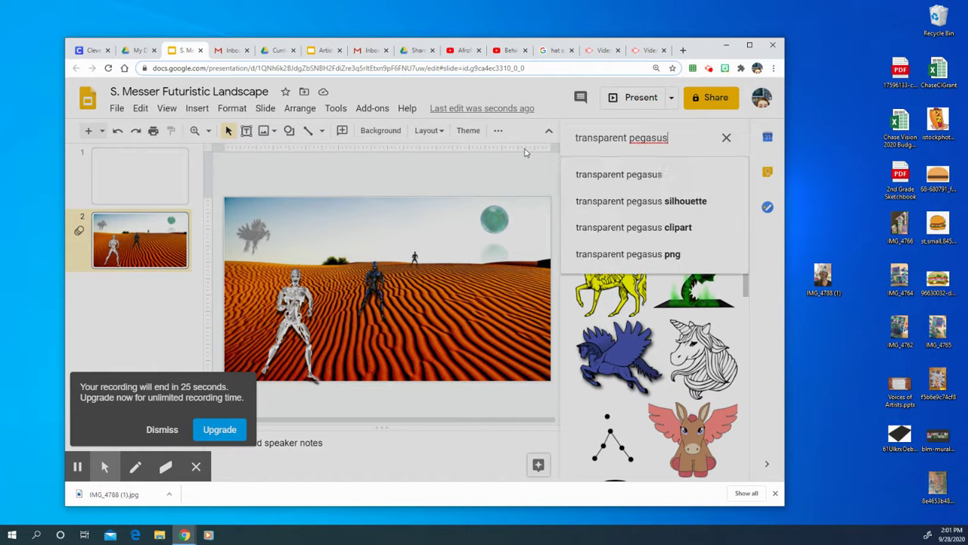
pyautogui.doubleClick(648, 137)
pyautogui.write('desert plant')
pyautogui.press('Return')
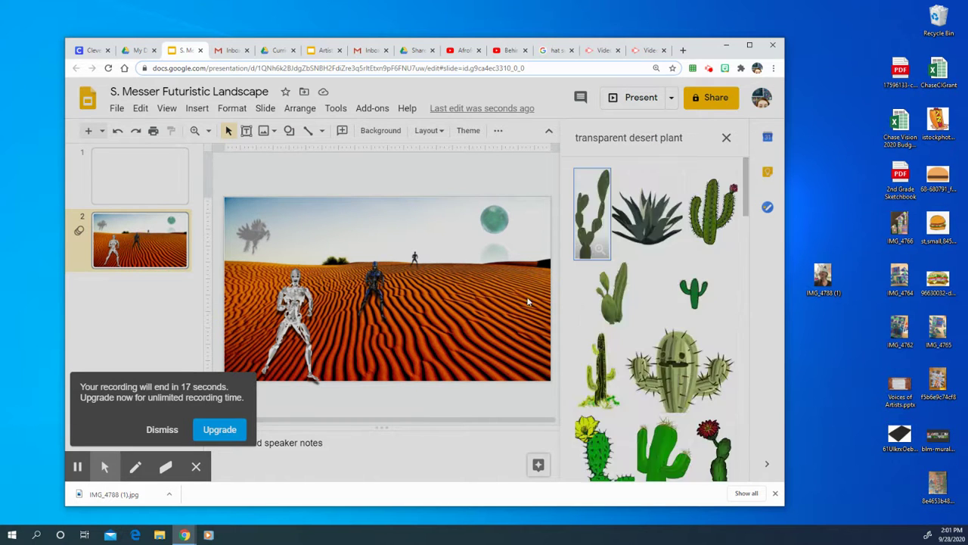
pyautogui.scroll(-2, 664, 396)
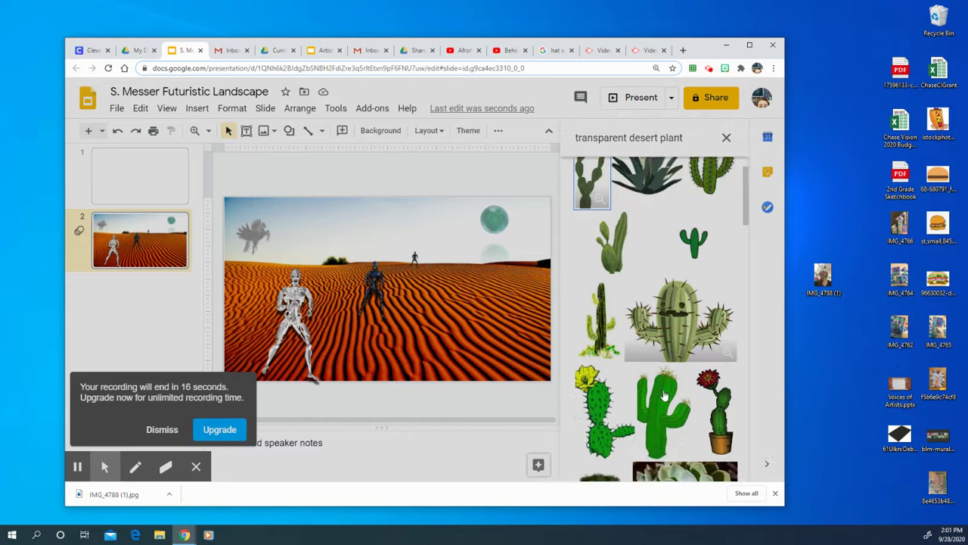
pyautogui.scroll(2, 664, 396)
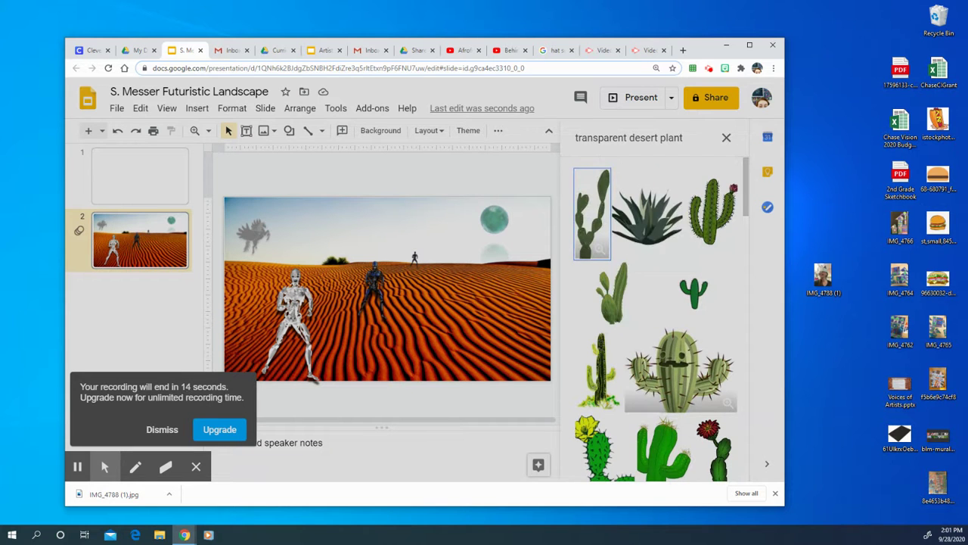
pyautogui.click(656, 221)
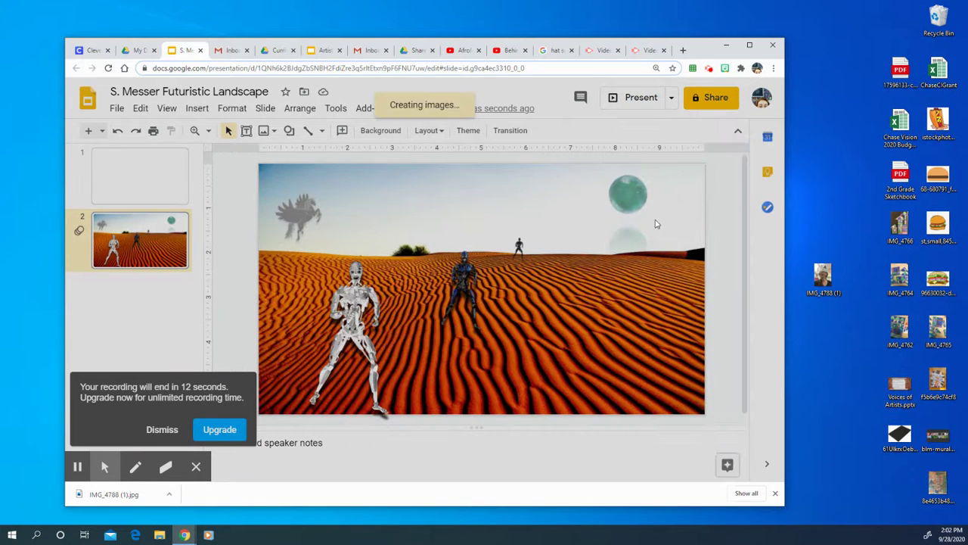